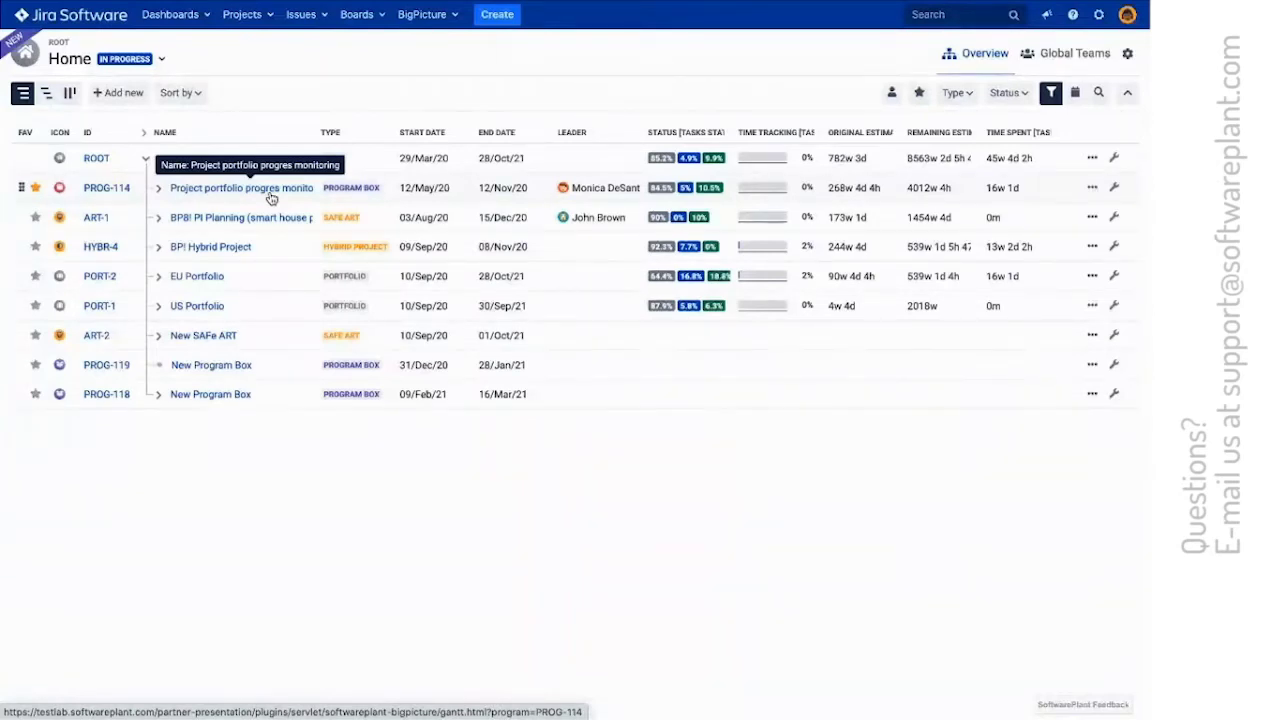
Step: Expand PROG-114, ART-1 and HYBR-4 to show their increments, hybrid stages and iterations
left_click(158, 188)
left_click(158, 305)
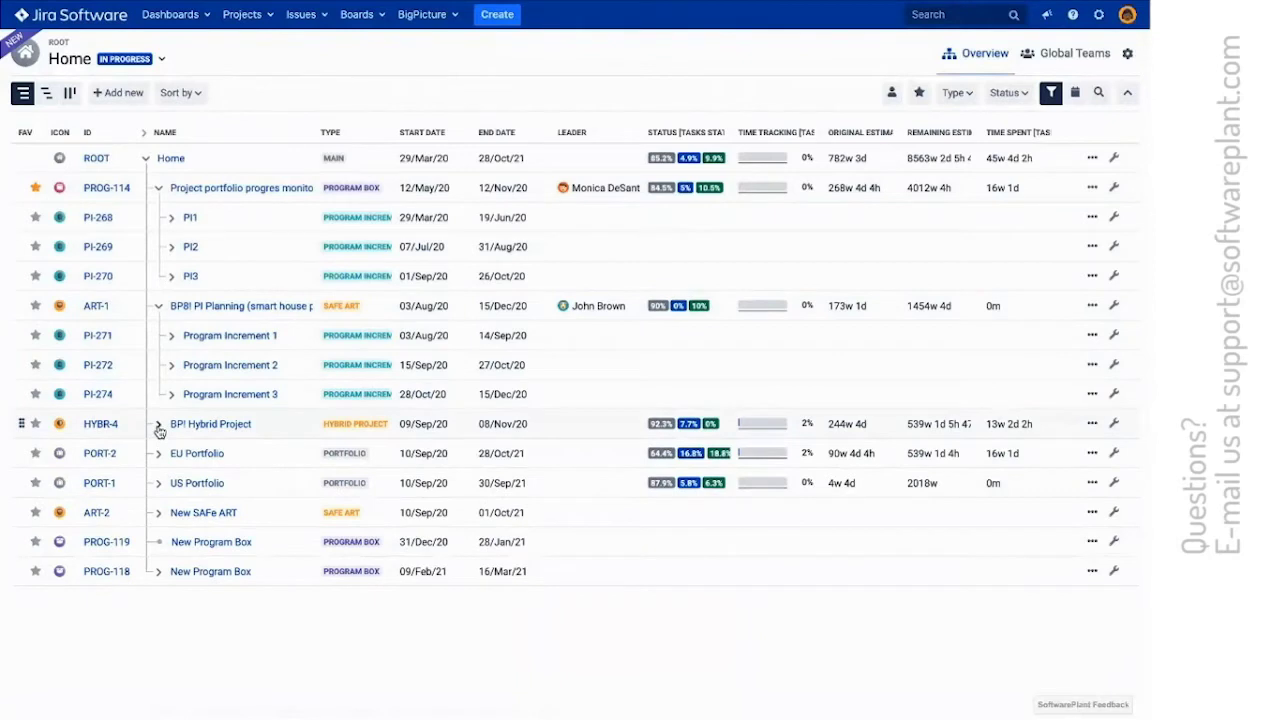
left_click(158, 424)
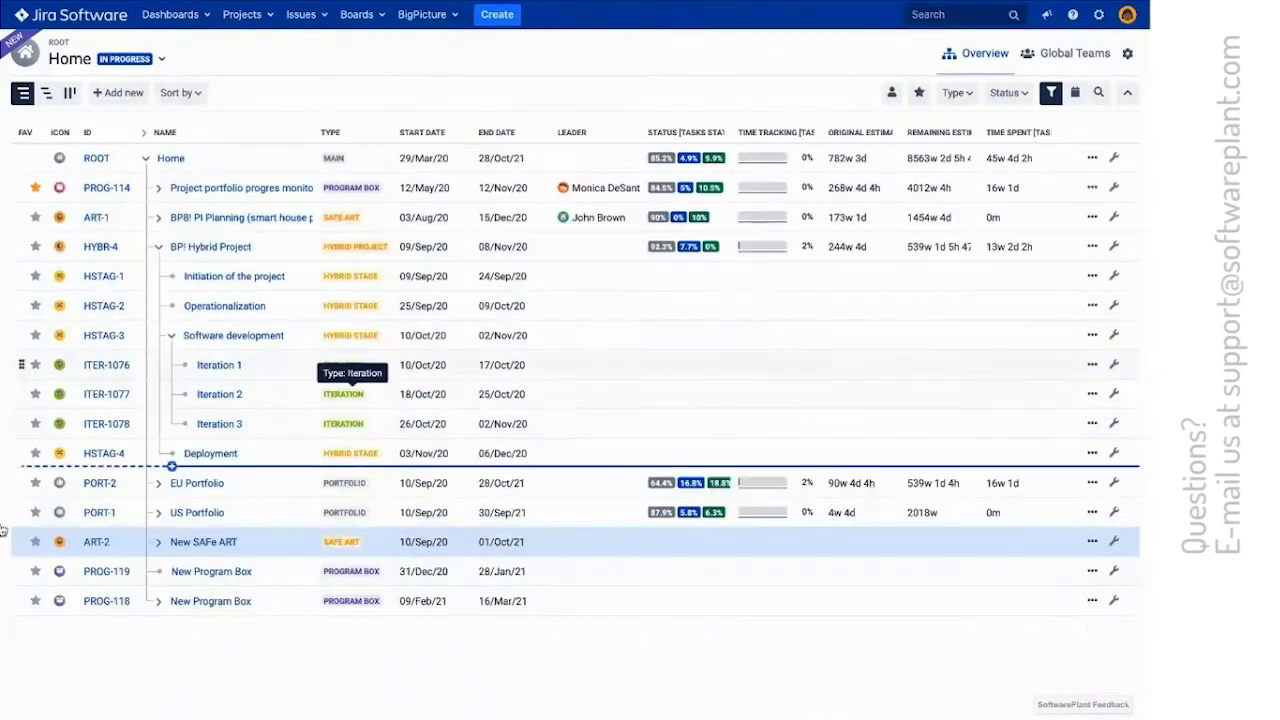
Step: Reparent PROG-119 and PROG-118 under PORT-2 EU Portfolio, confirming each parent change
left_click_drag(21, 571, 26, 490)
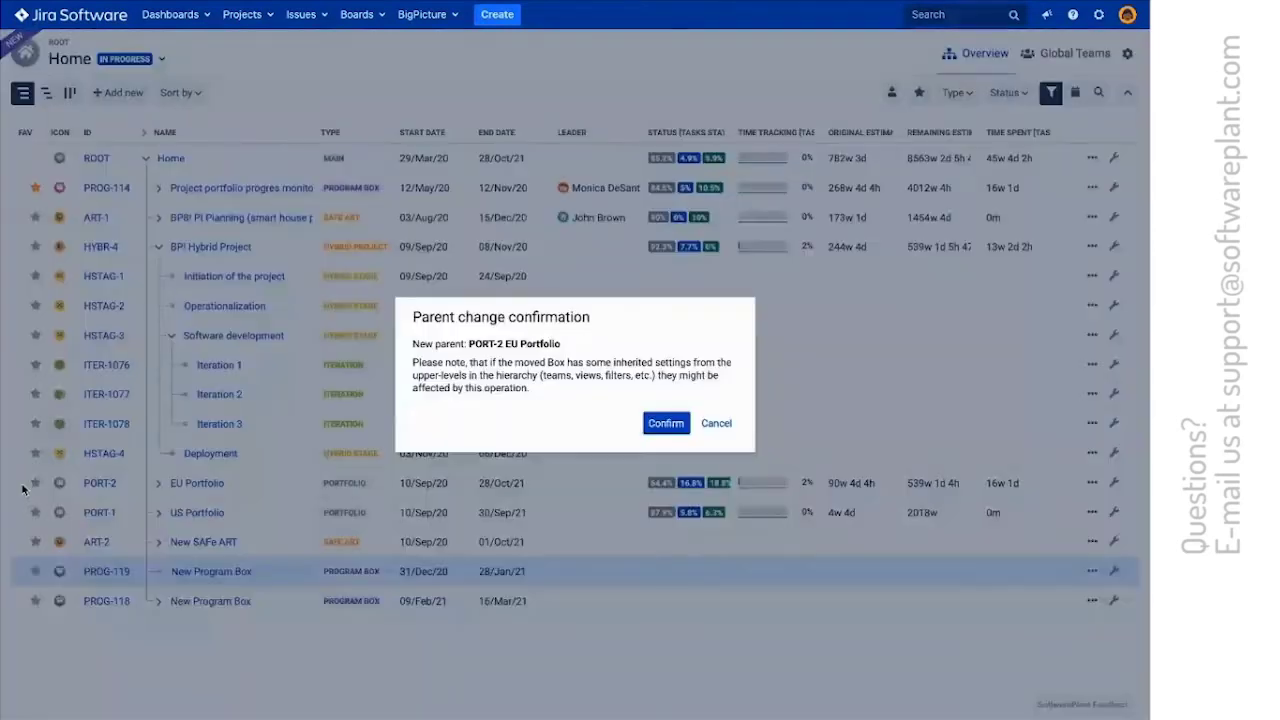
left_click(659, 424)
left_click_drag(20, 569, 22, 486)
left_click(663, 420)
left_click(161, 58)
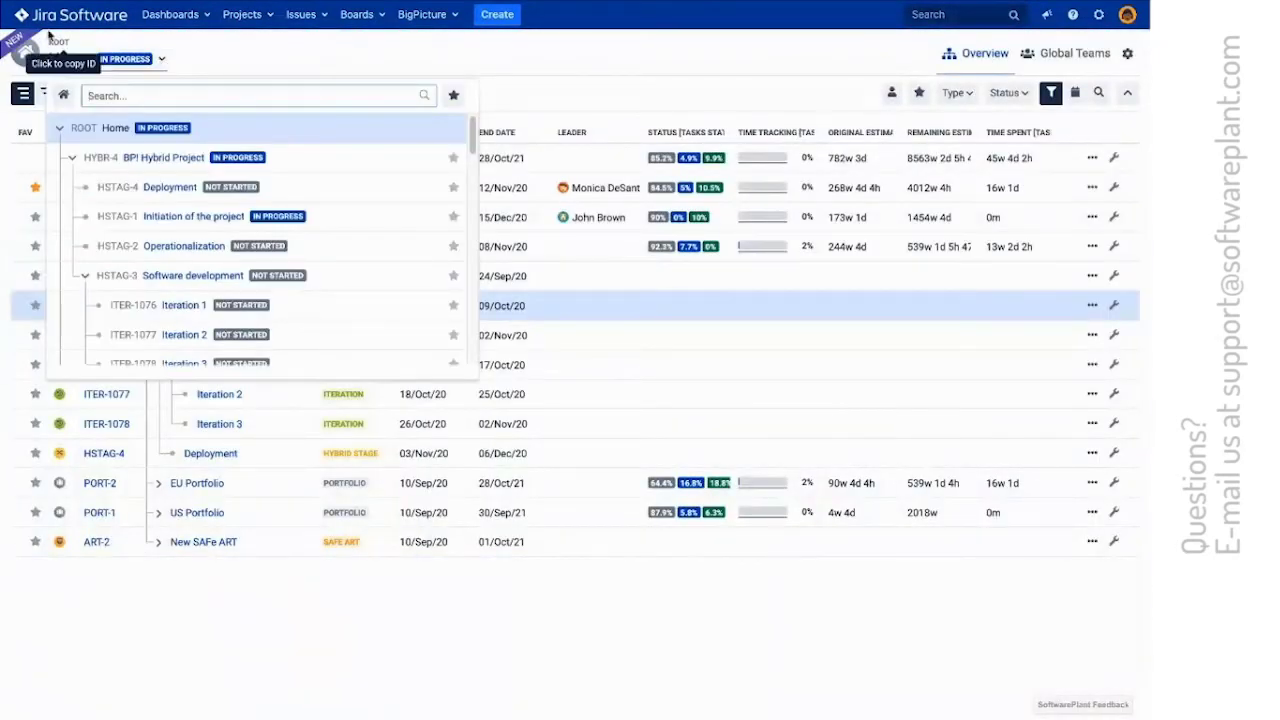
left_click(201, 80)
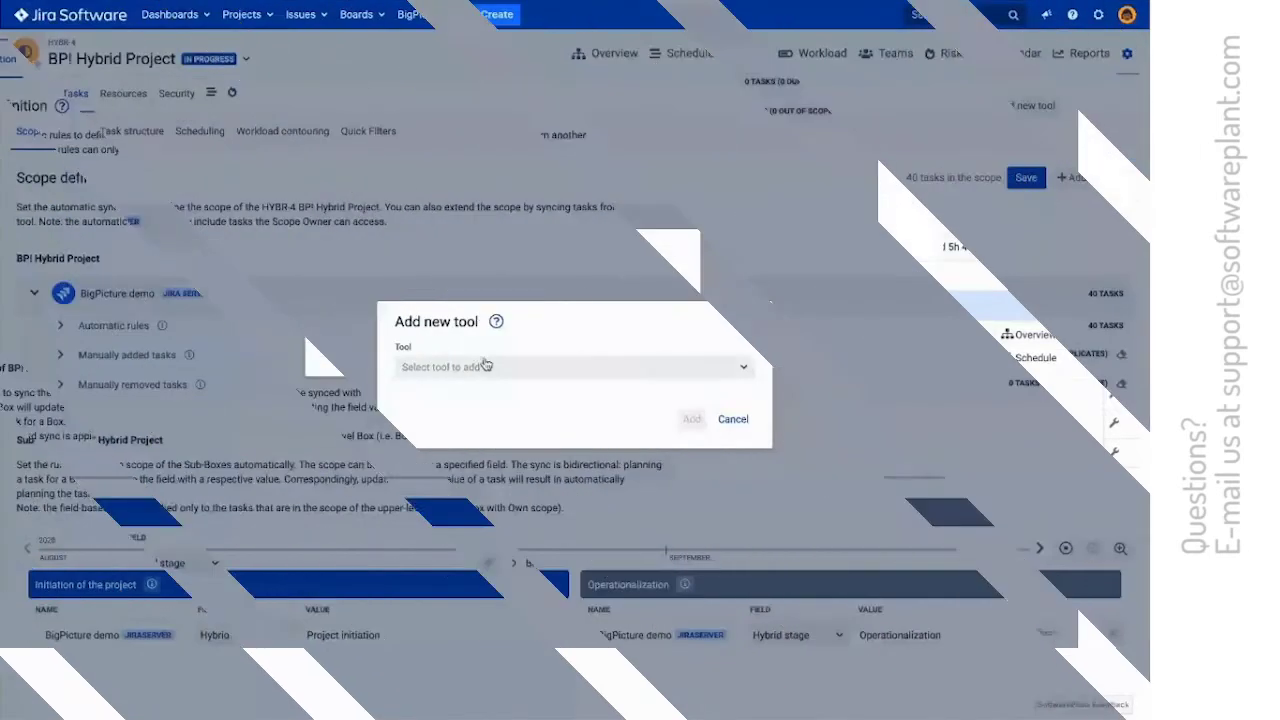
left_click(484, 367)
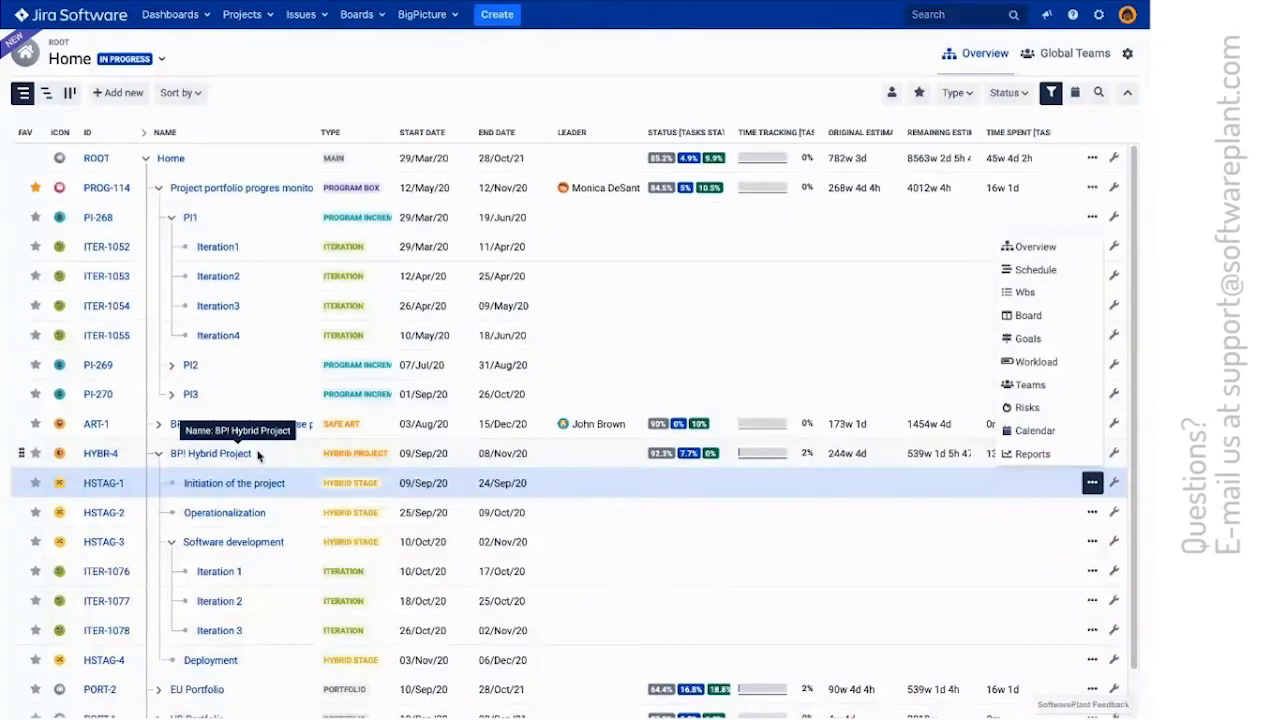
Step: Open BP! Hybrid Project's own overview and dismiss the permission notice
left_click(1092, 453)
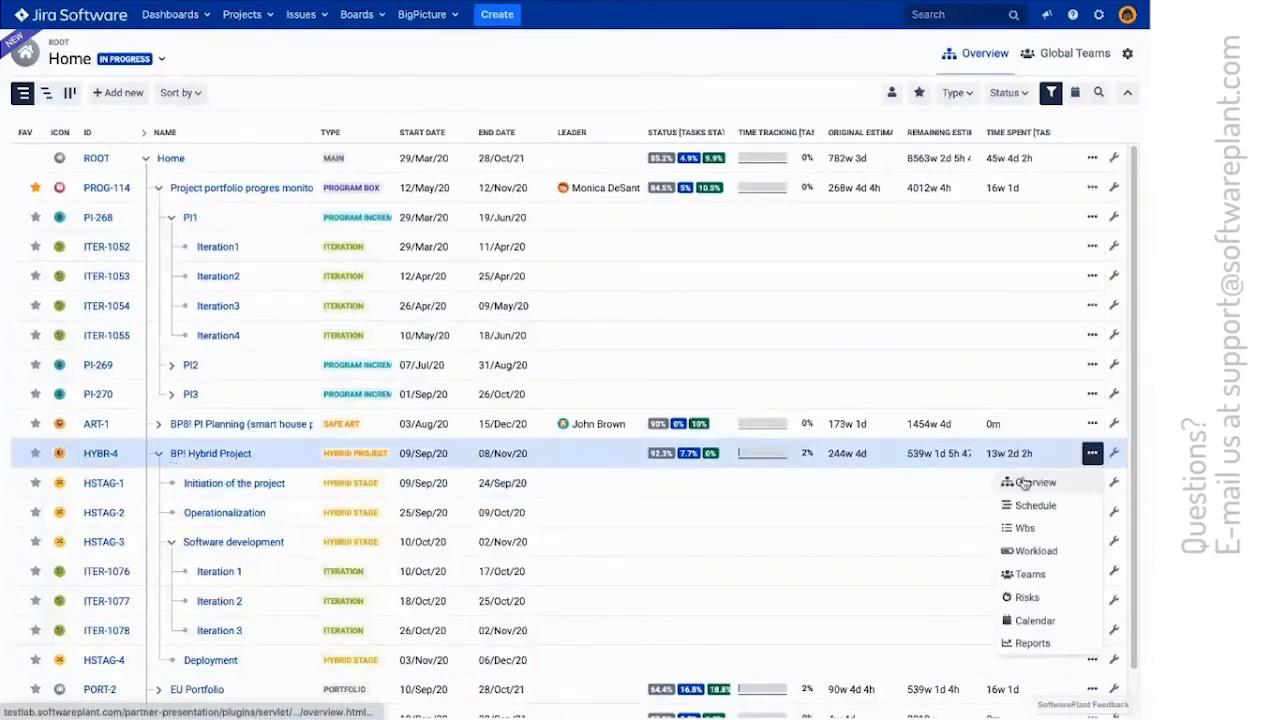
left_click(1030, 483)
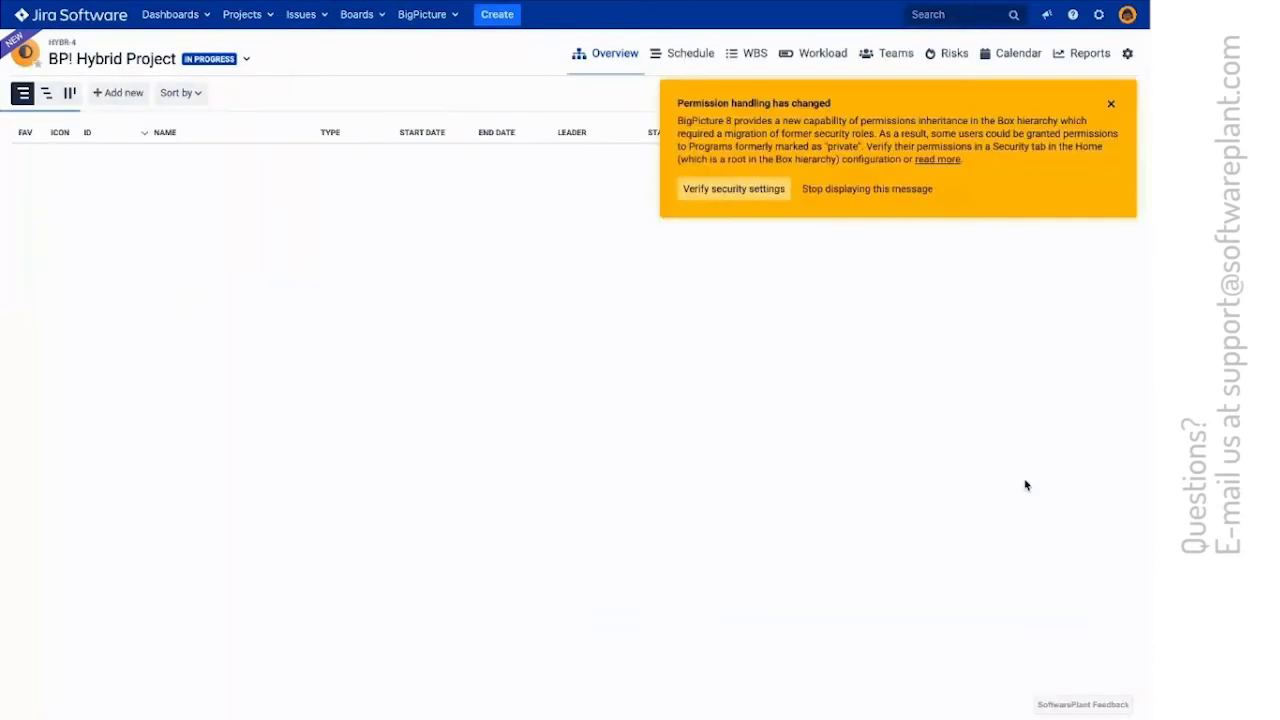
left_click(1110, 104)
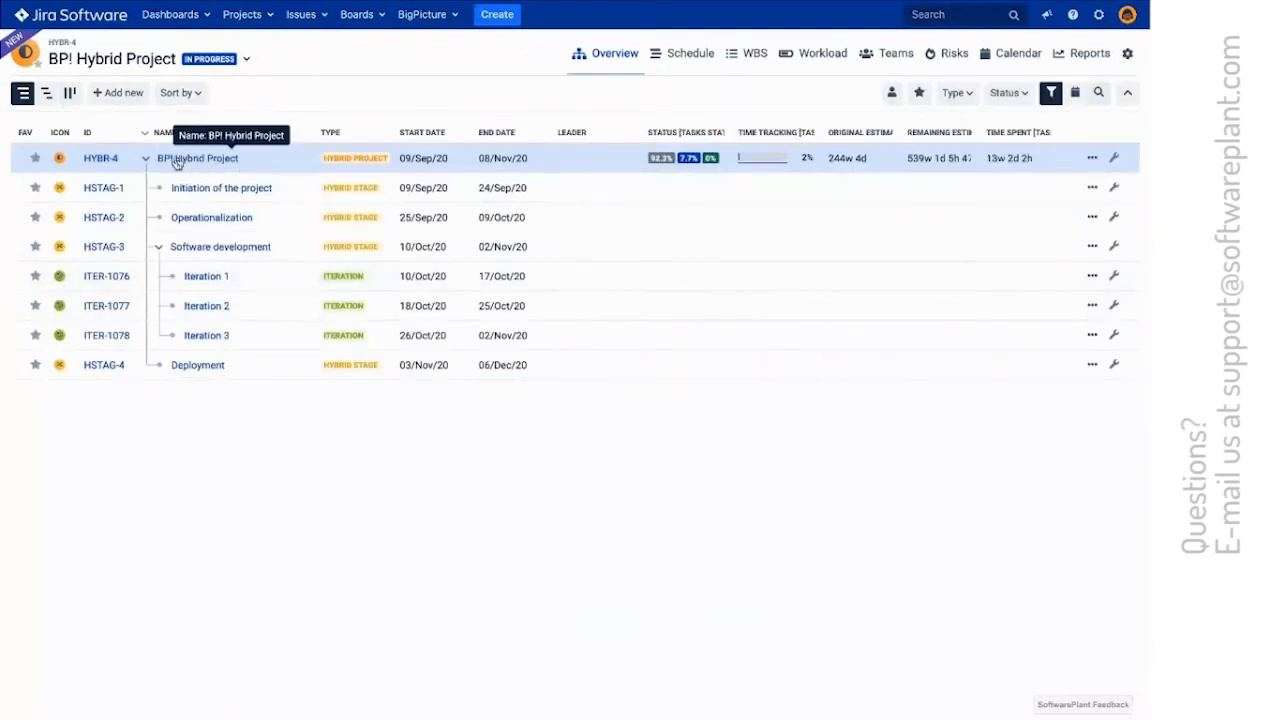
Step: Open the Software development overview from its actions menu
left_click_drag(223, 163, 241, 329)
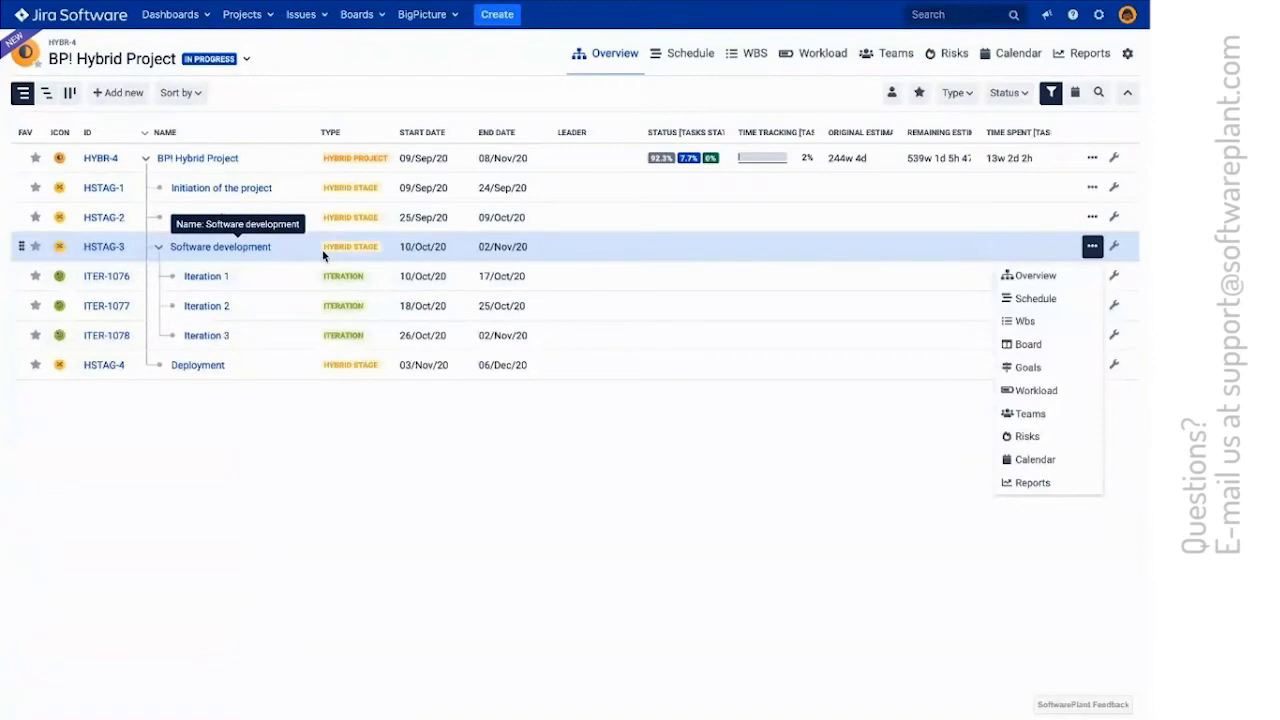
left_click(1092, 246)
left_click(1092, 246)
left_click(1040, 277)
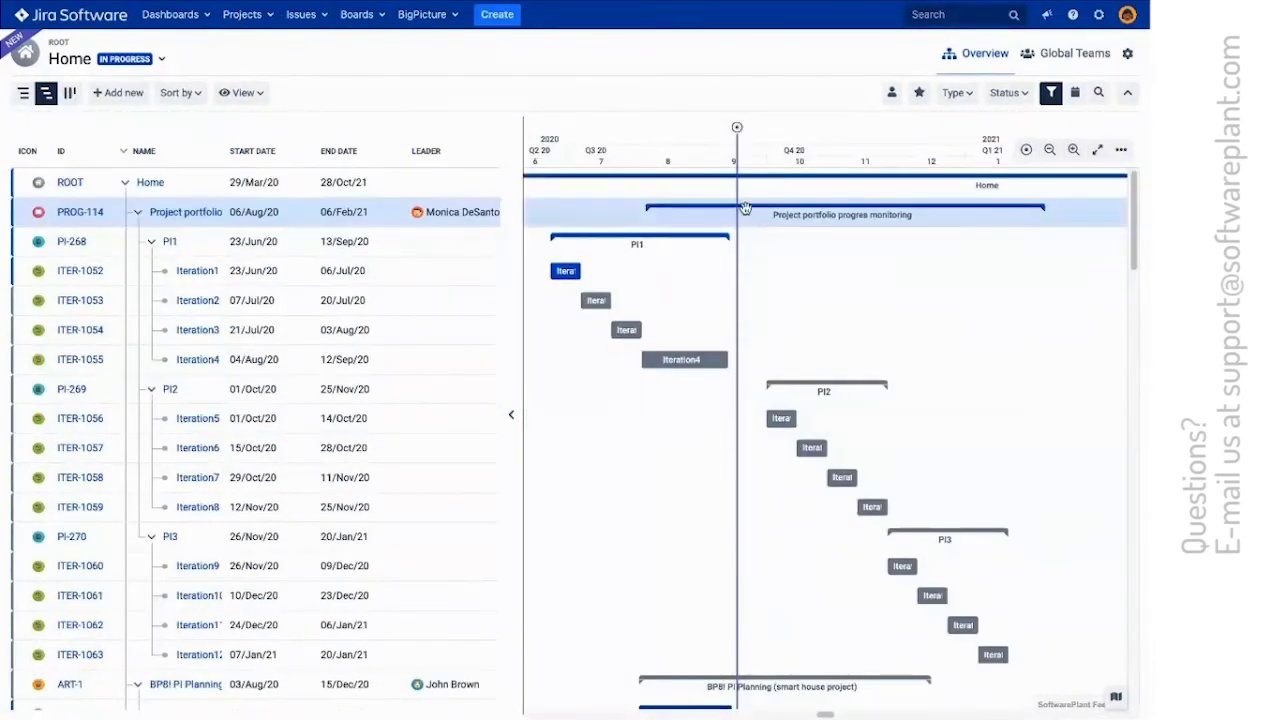
Step: Shift the PROG-114 bar and its increments to run 01/Oct/20 to 03/Apr/21
left_click_drag(745, 208, 866, 214)
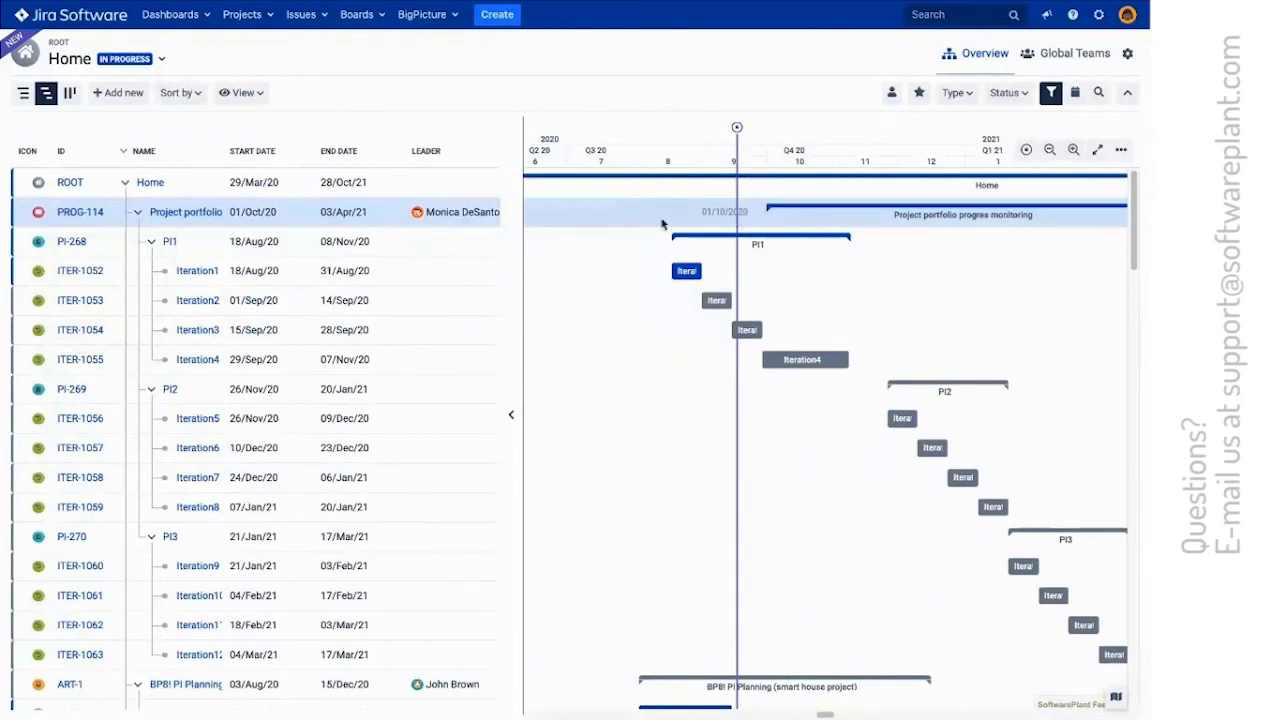
mouse_move(916, 366)
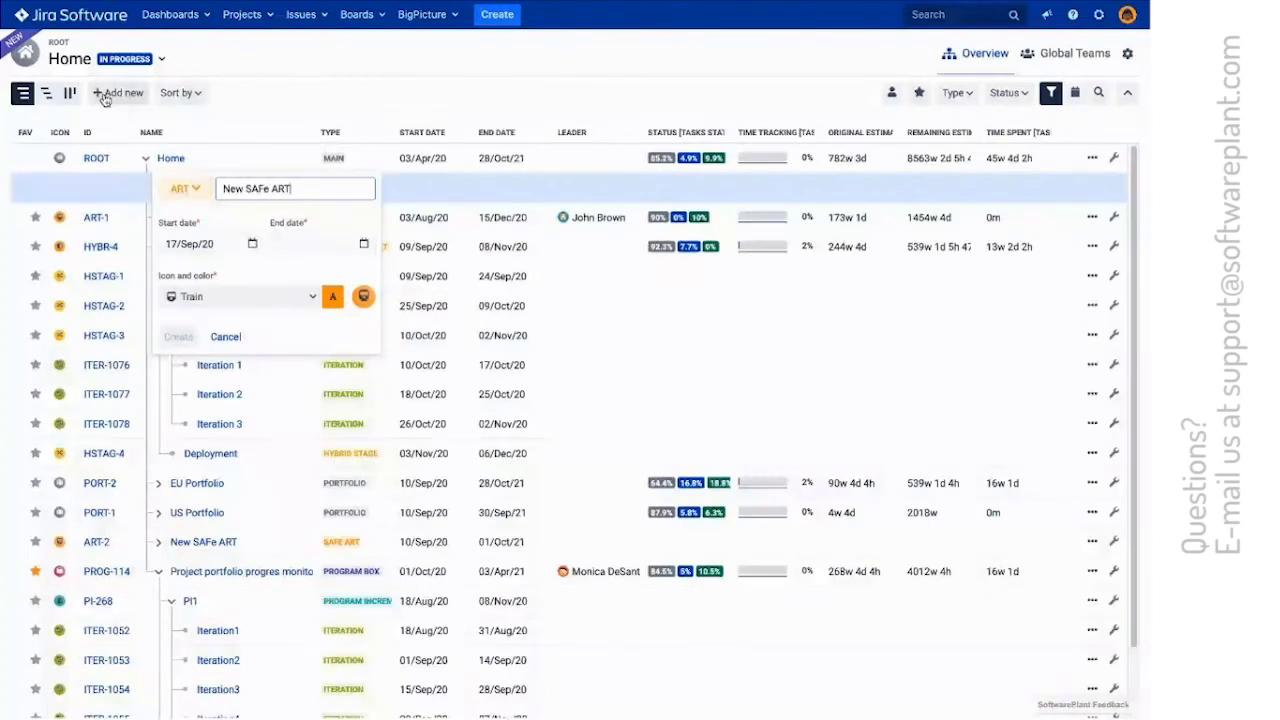
Step: Create New Hybrid Project with box type HYBR - Hybrid Project
left_click(186, 188)
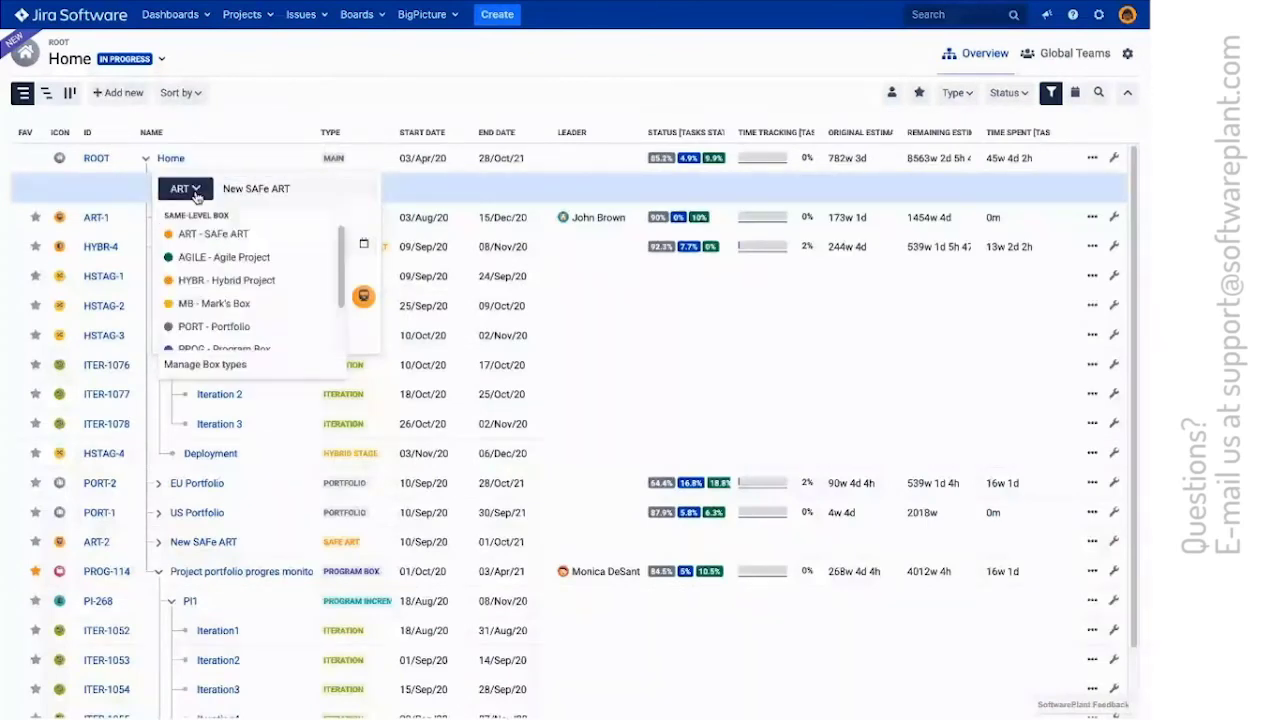
scroll(220, 278, "down", 2)
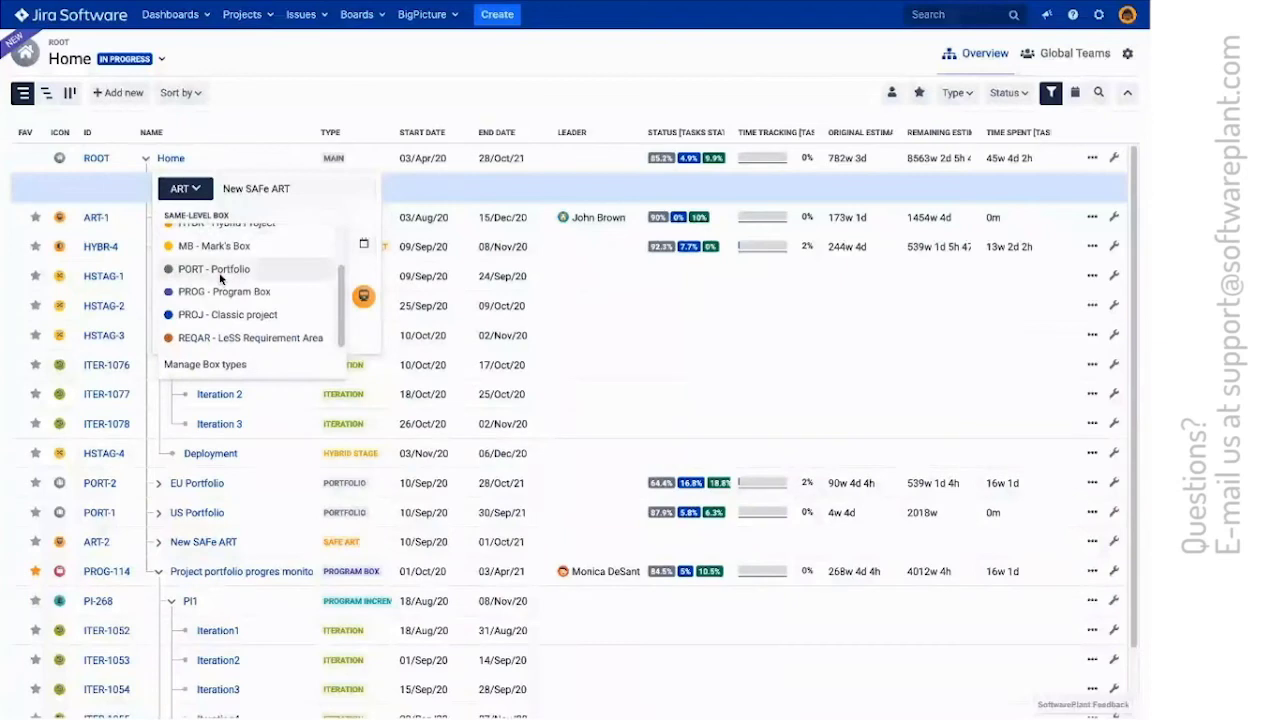
scroll(220, 280, "up", 2)
left_click(220, 280)
key("Return")
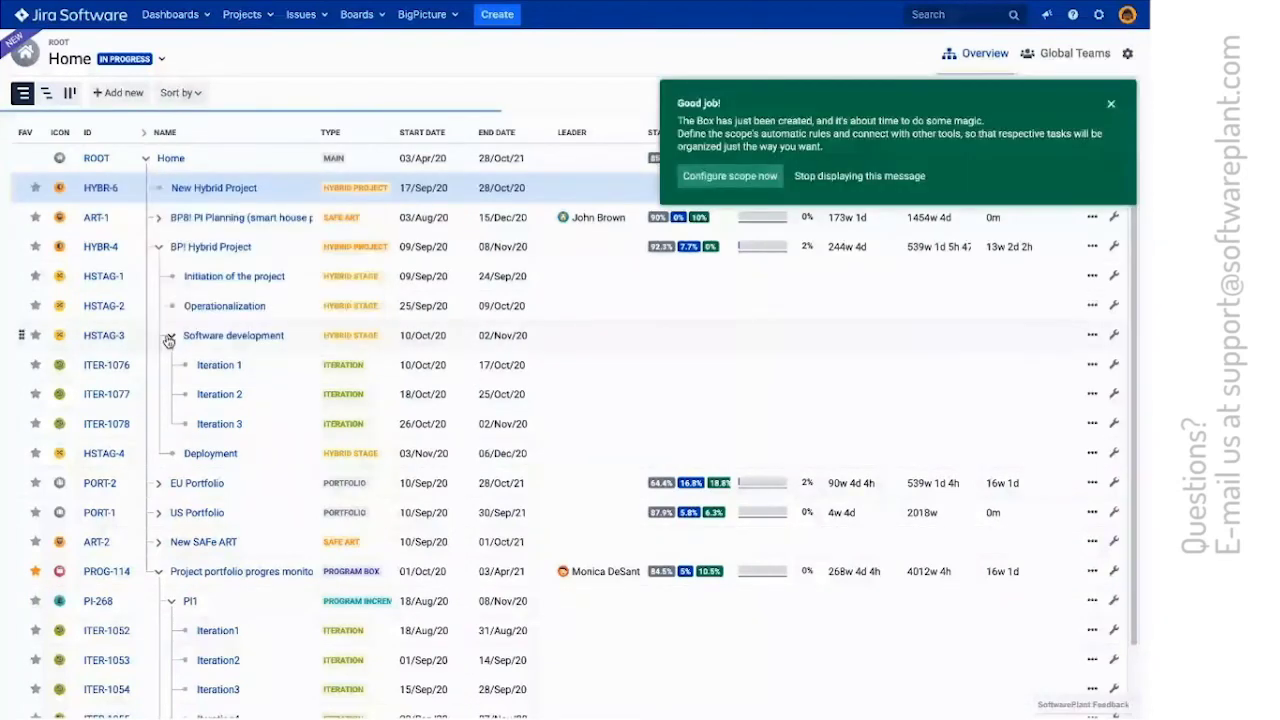
Step: Nest hybrid stage sub-boxes Hybrid stage, Hybrid stage1 and Hybrid stage2 under New Hybrid Project
left_click_drag(168, 341, 183, 207)
left_click(205, 220)
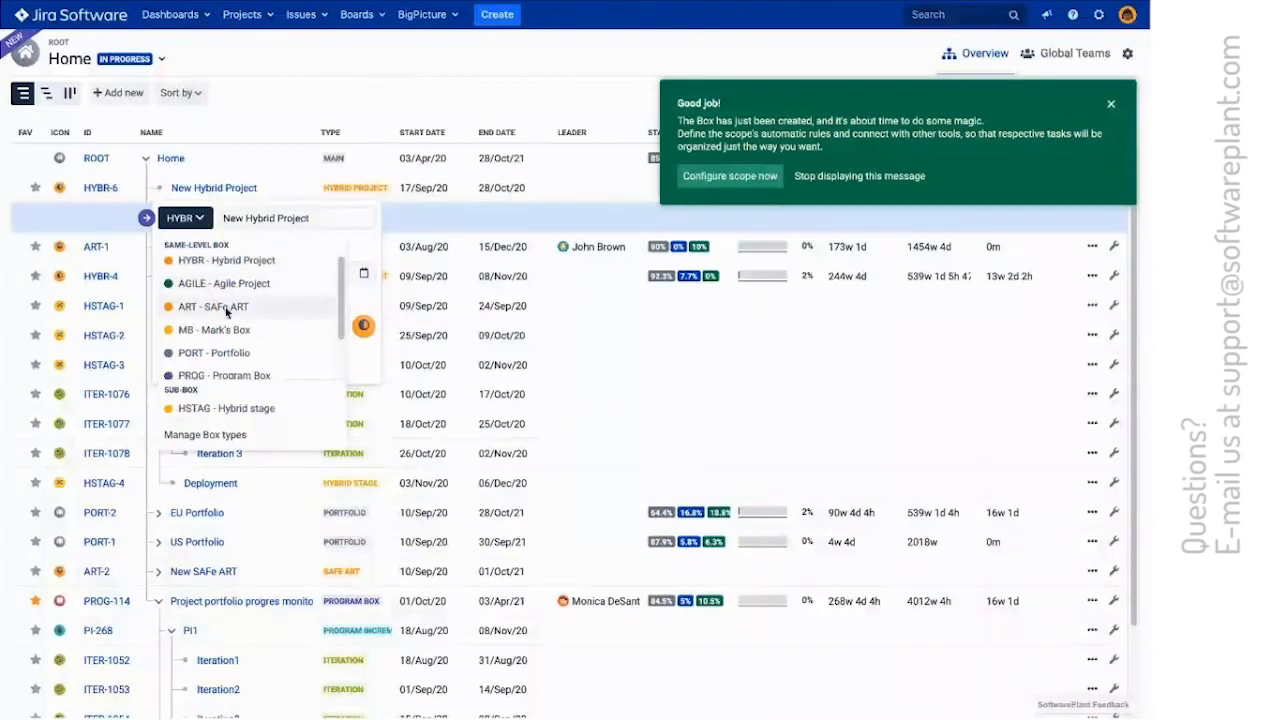
scroll(226, 313, "down", 1)
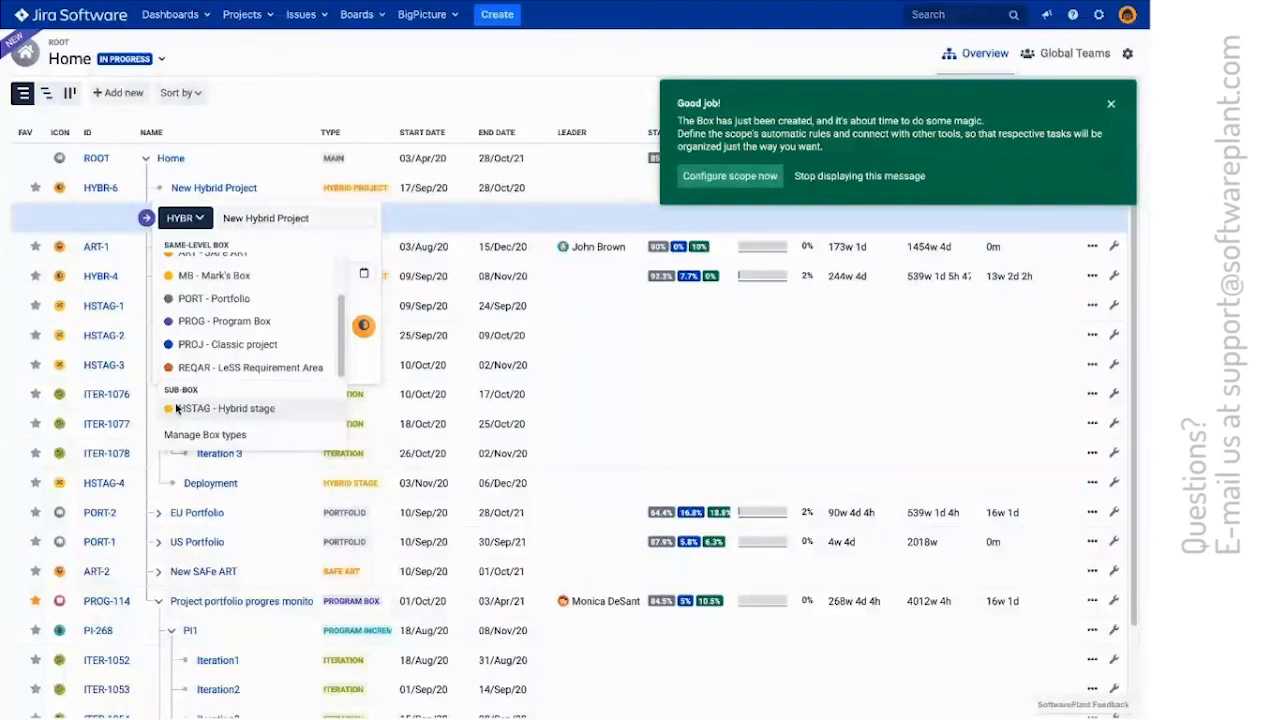
left_click(148, 221)
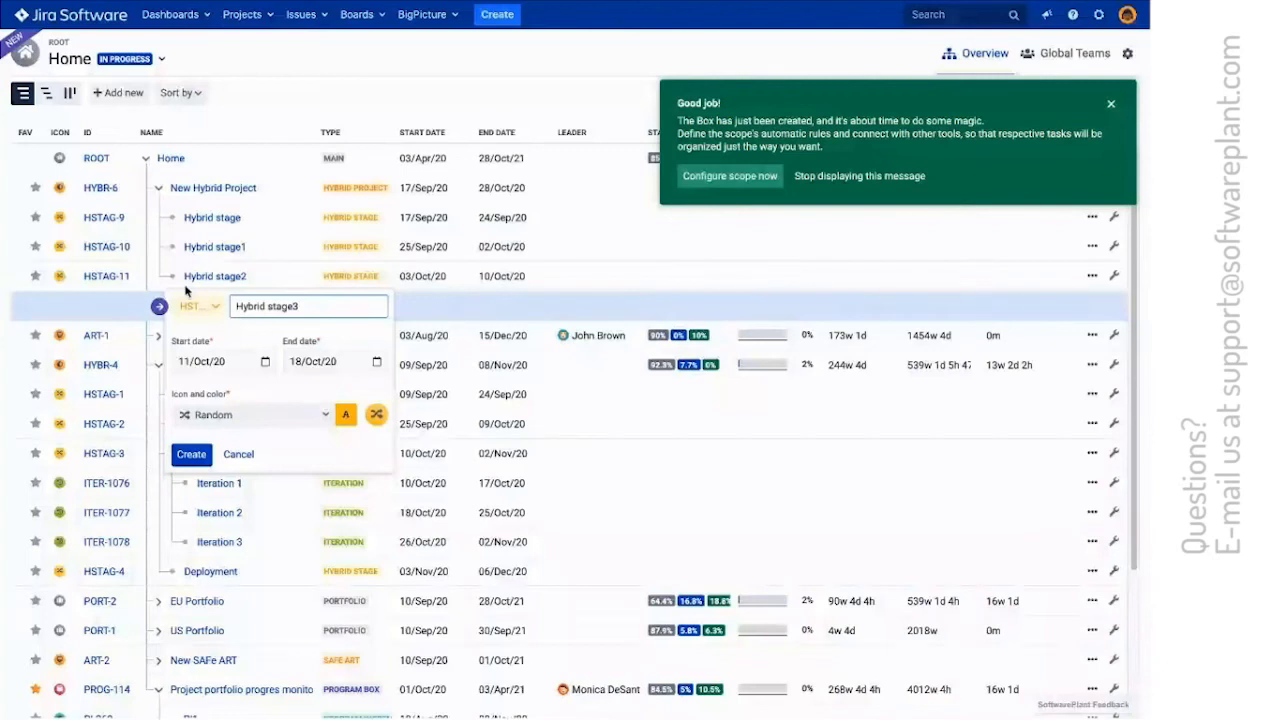
left_click(160, 306)
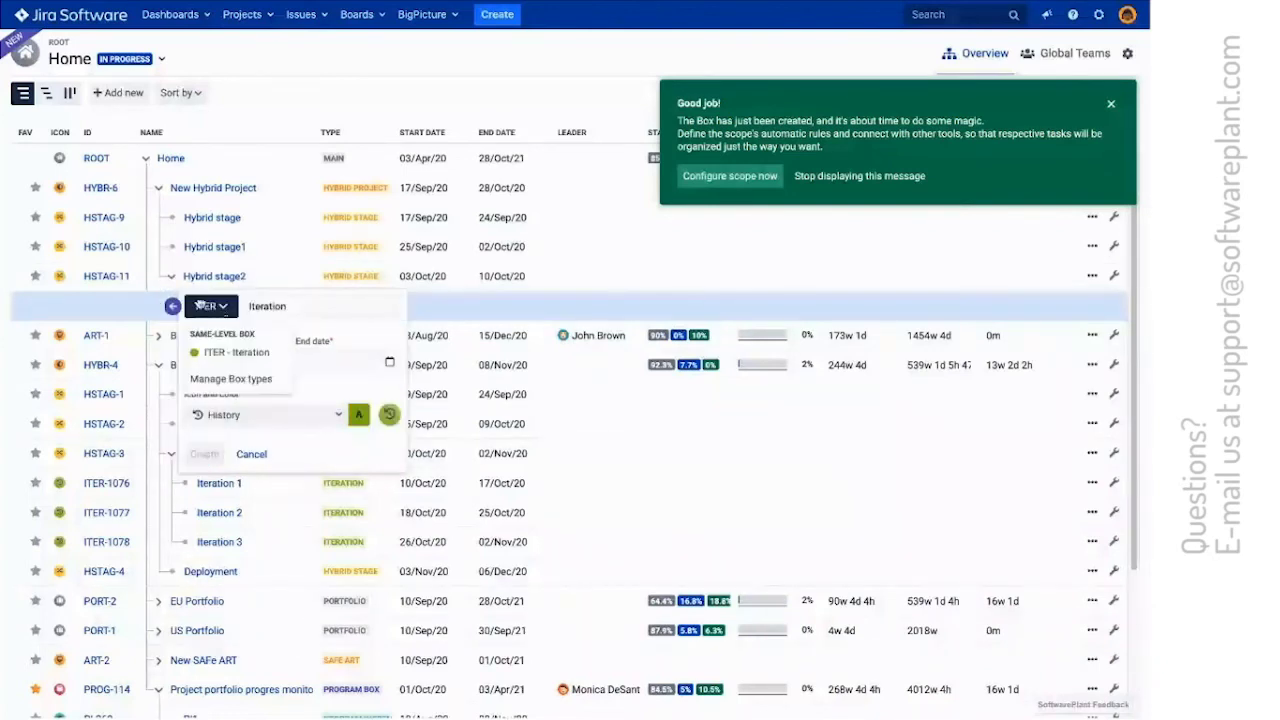
left_click_drag(200, 304, 198, 238)
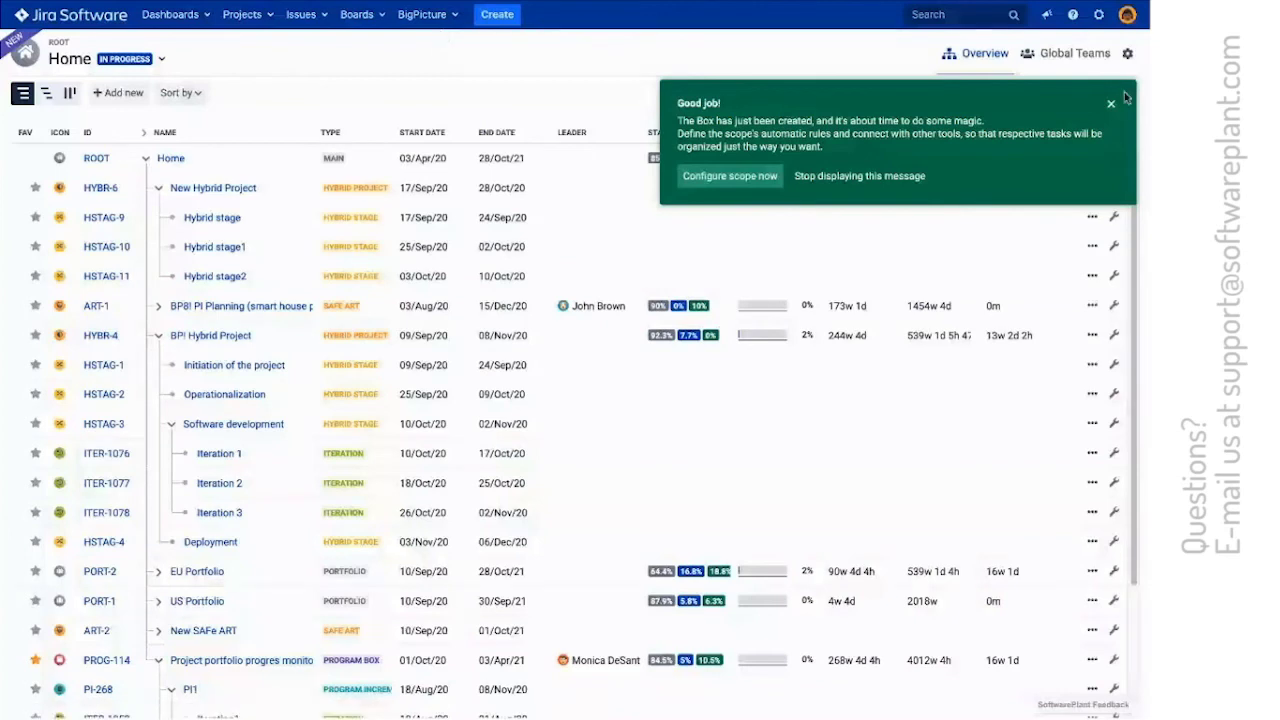
Step: Open the Basics settings of the Mark's Box type in BigPicture Administration
left_click(449, 20)
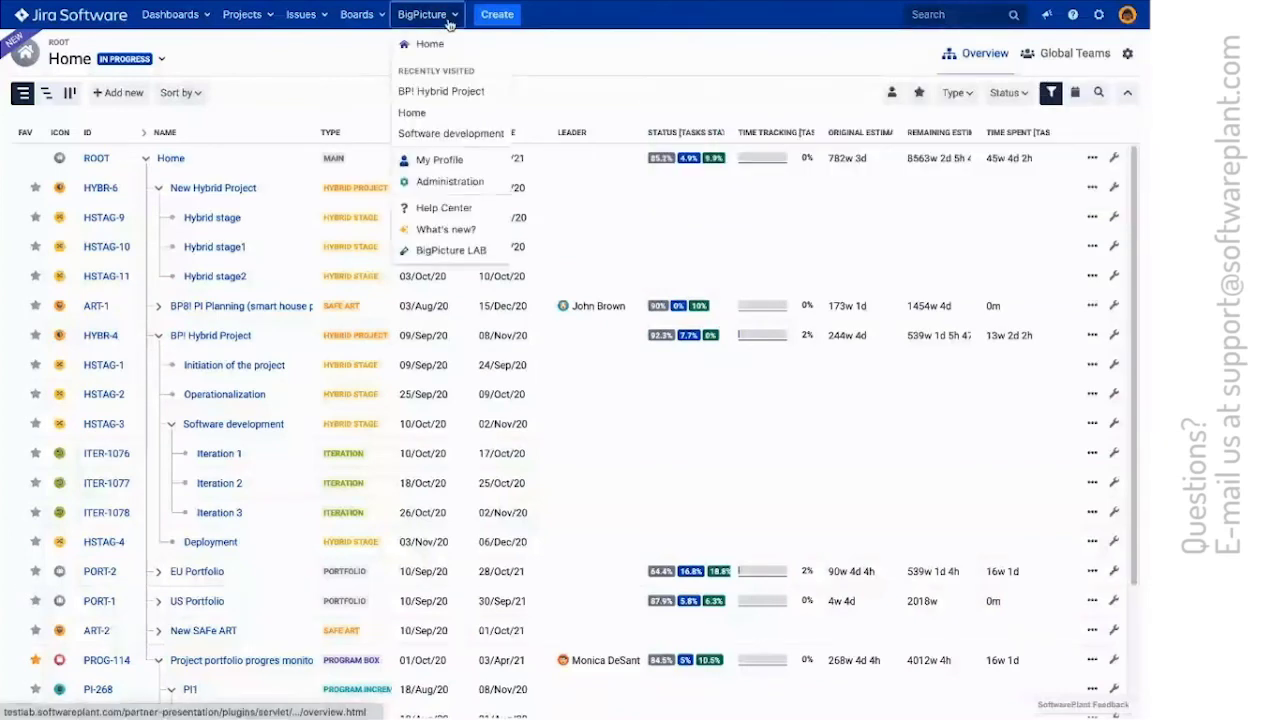
left_click(447, 182)
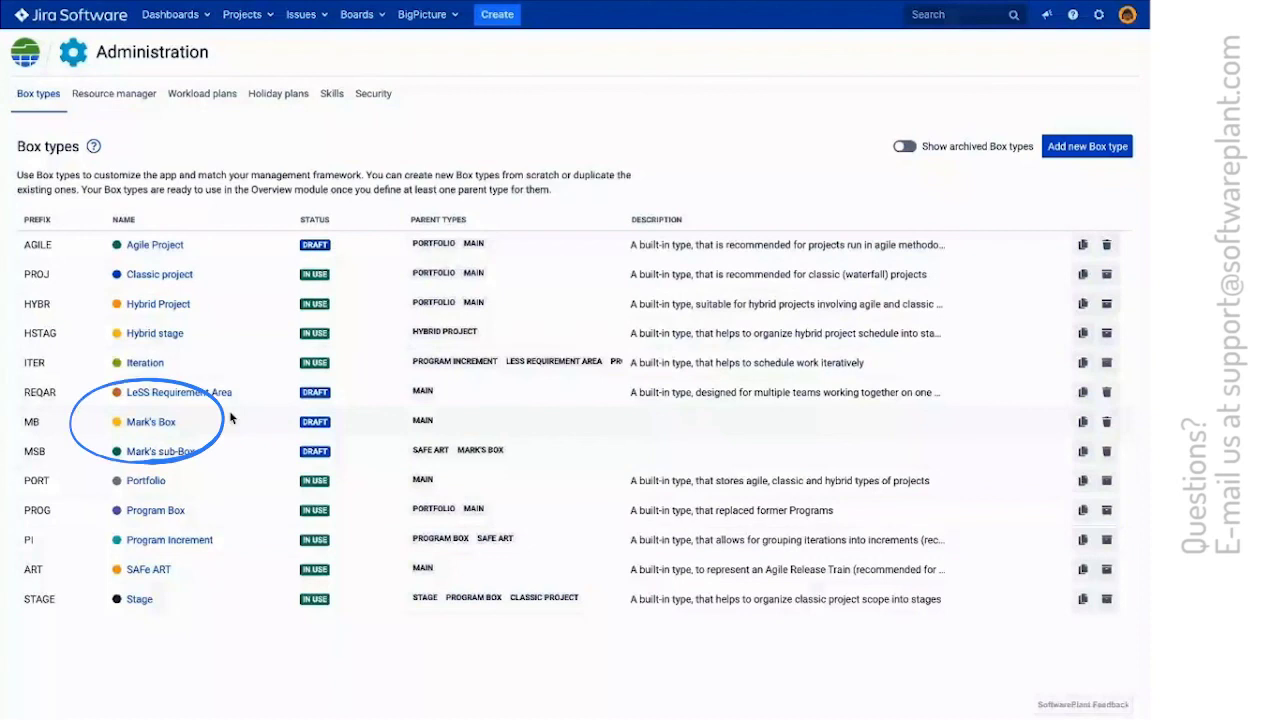
left_click(150, 424)
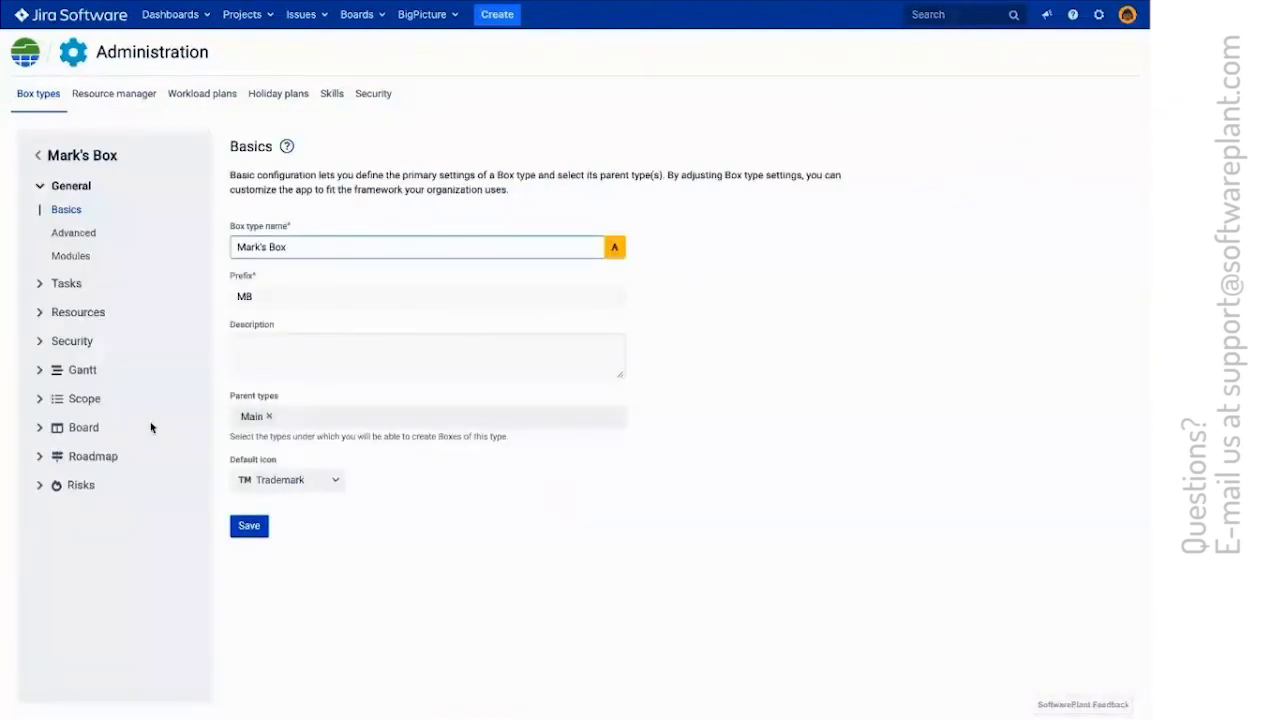